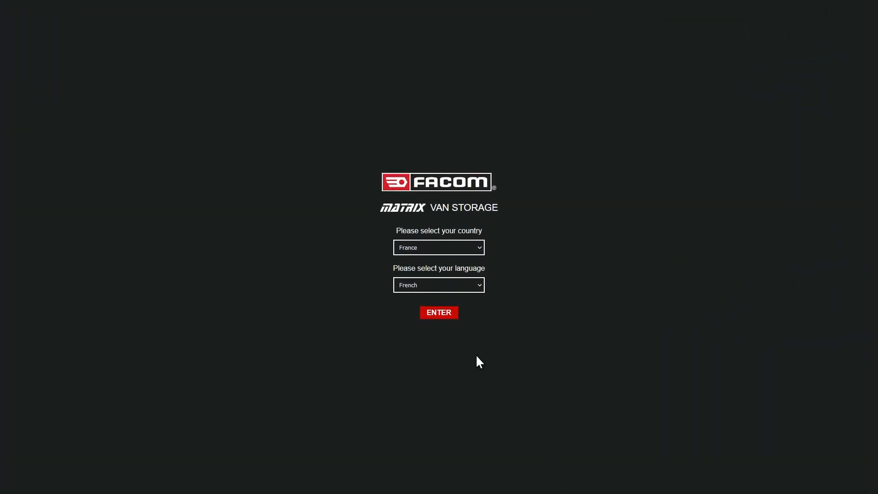
Enter the site with France and French, and start a project based on an already built model configuration.
left_click(444, 314)
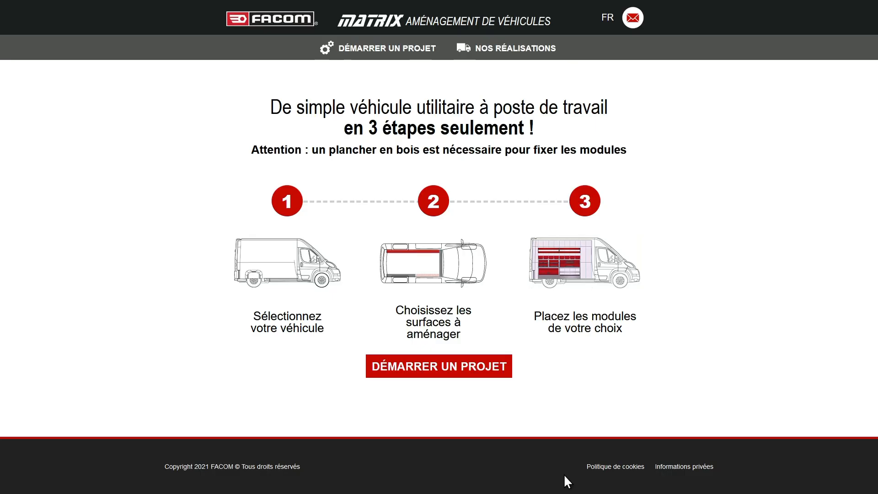
left_click(460, 362)
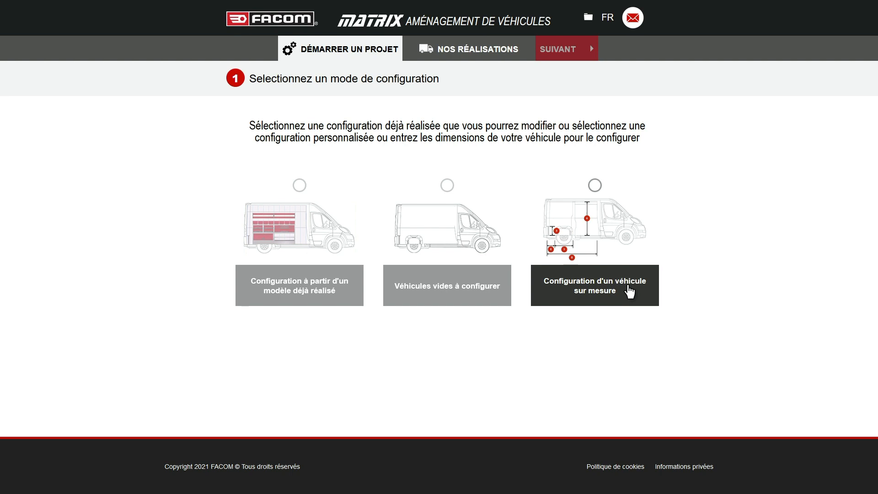
left_click(322, 292)
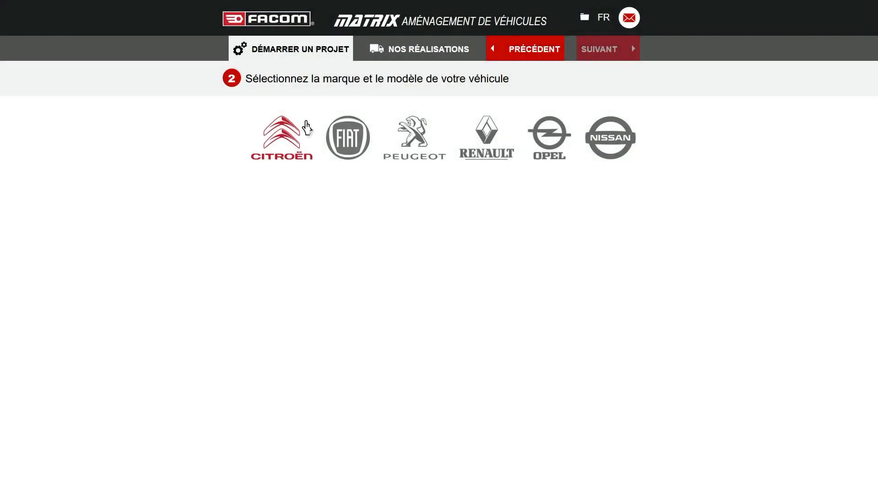
Choose the Citroën Jumper with 3000 wheelbase and 1662 roof, pick its first ready-made layout, and continue to the layout editor.
left_click(283, 136)
left_click(660, 247)
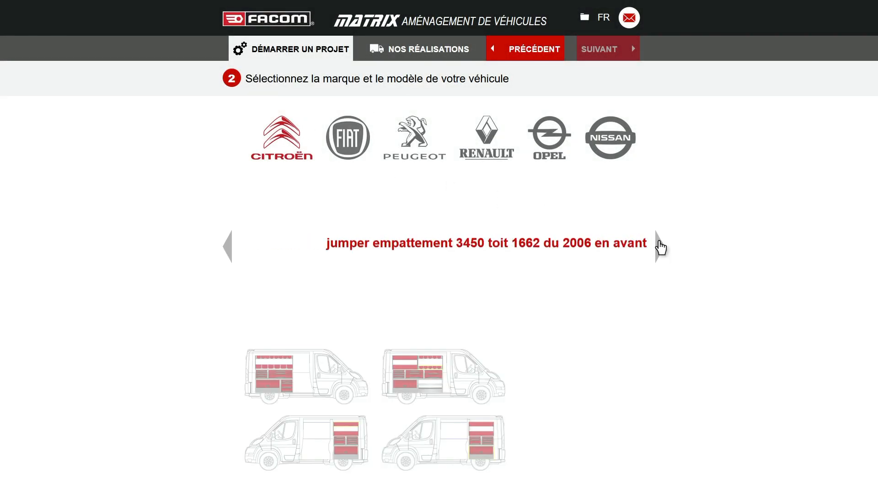
left_click(227, 247)
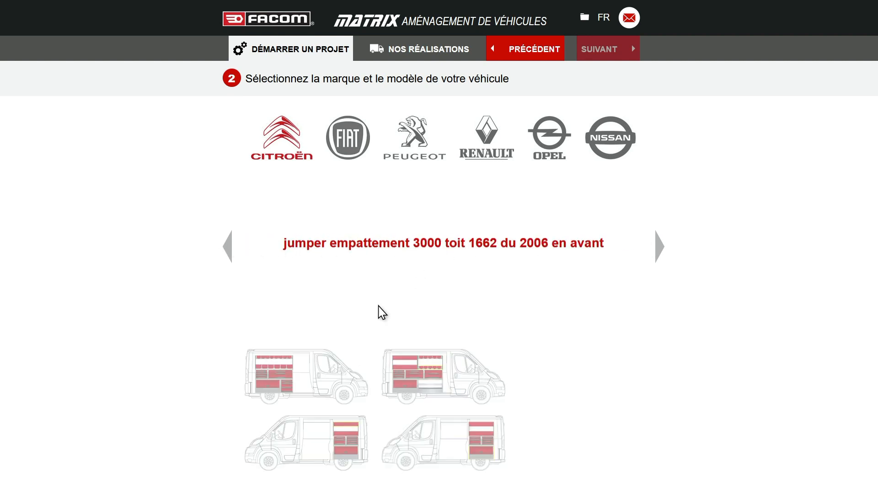
left_click(303, 403)
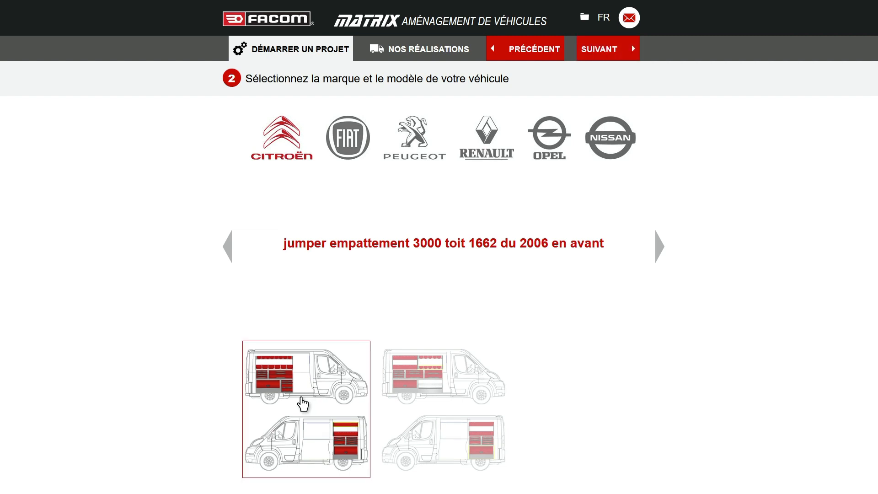
left_click(602, 51)
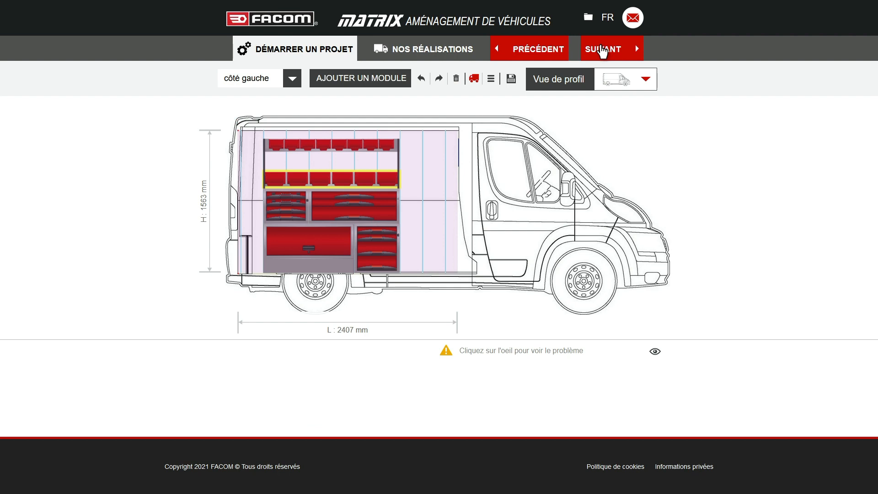
Examine the product details of the lower bin shelf on the van's left side and the available side choices.
left_click(338, 182)
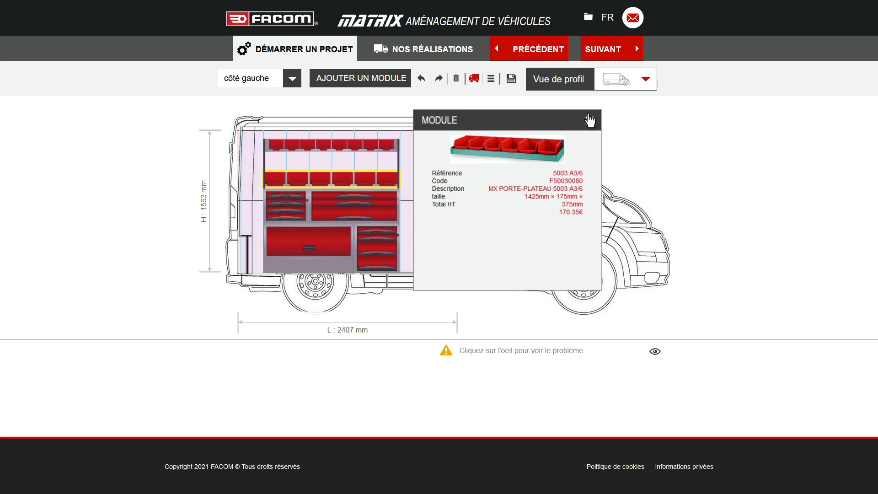
left_click(589, 120)
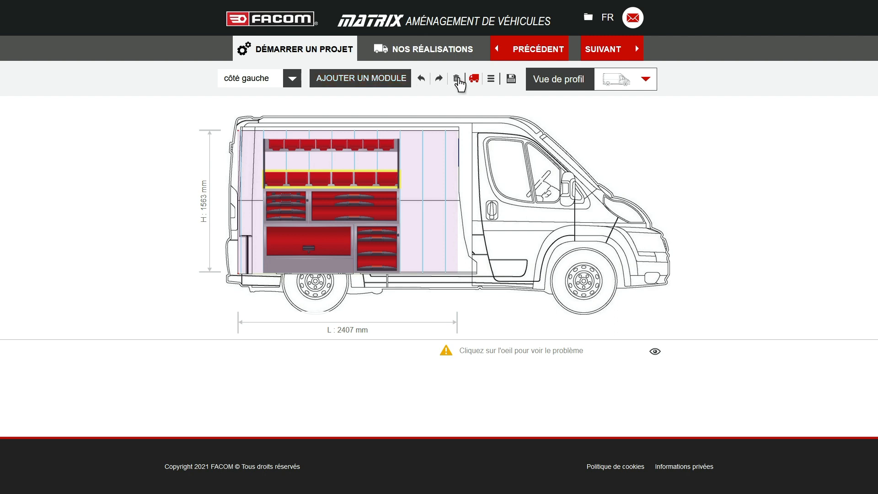
left_click(293, 79)
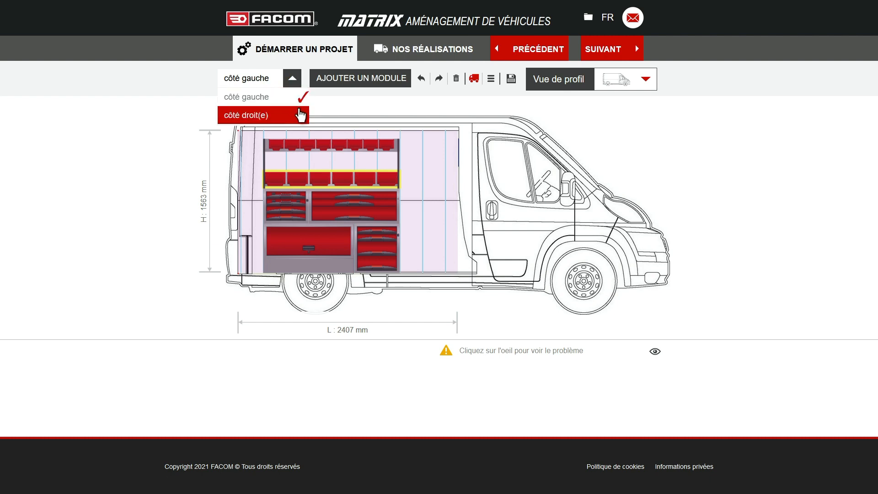
left_click(293, 80)
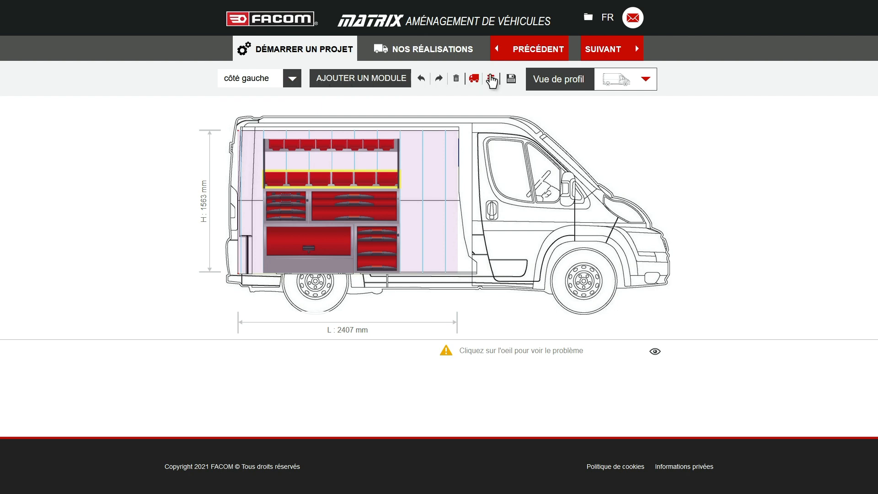
Review the layout's parts list with weights and prices, and check the van's floor space from above.
left_click(491, 79)
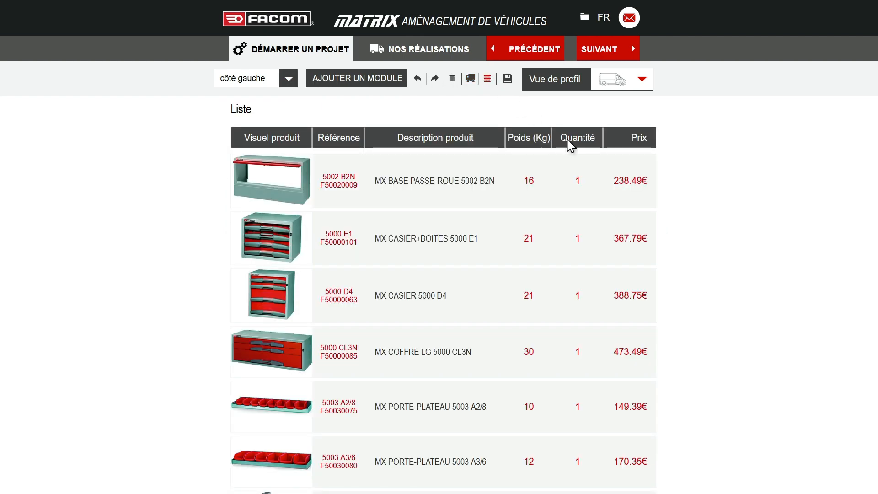
scroll(698, 246, "down", 3)
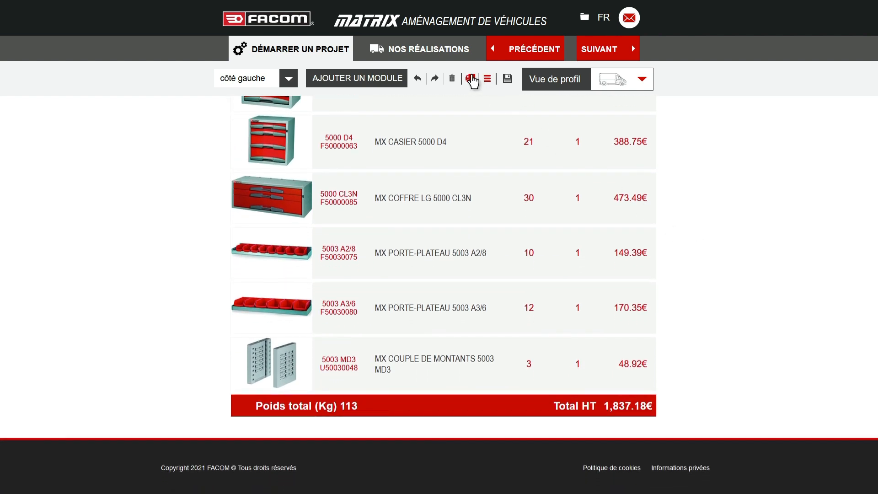
left_click(471, 79)
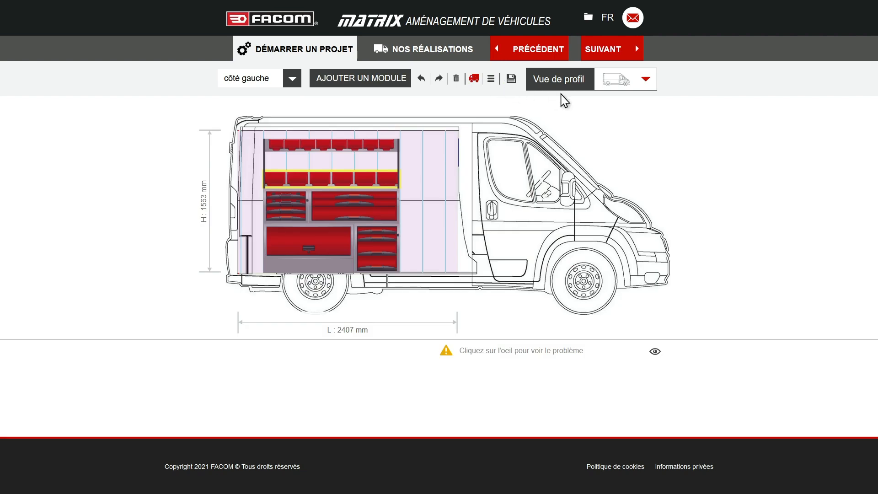
left_click(643, 79)
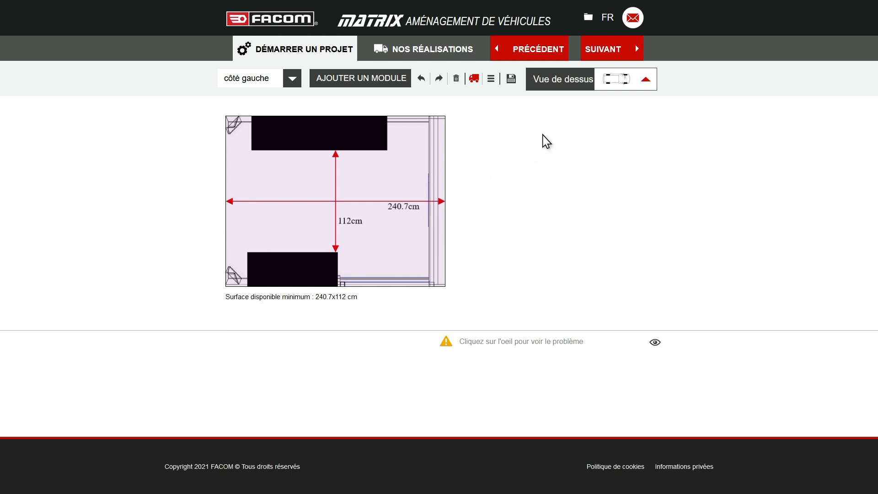
left_click(643, 78)
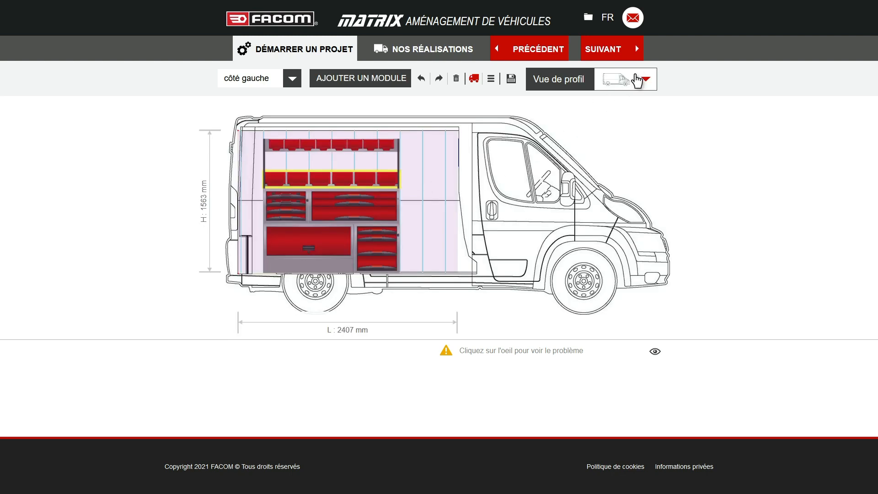
Add the 5000 A2 cabinet to the left side and place it on the floor beside the existing drawer units.
left_click(373, 78)
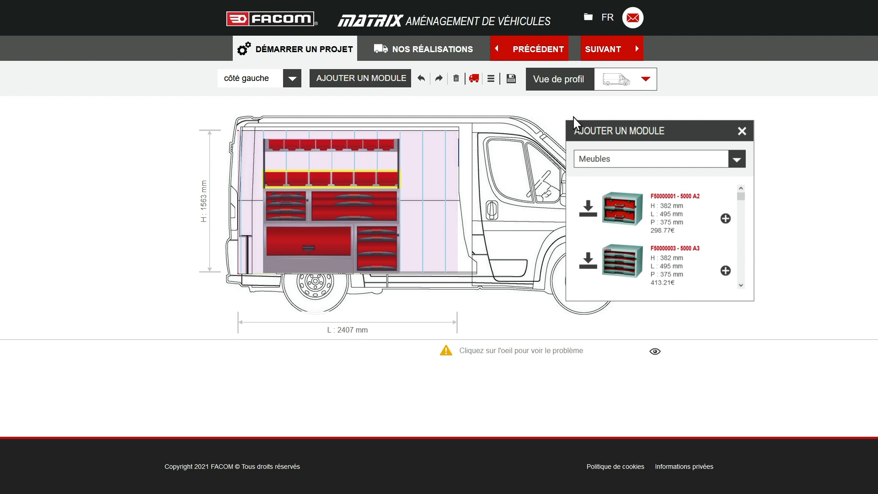
left_click(736, 158)
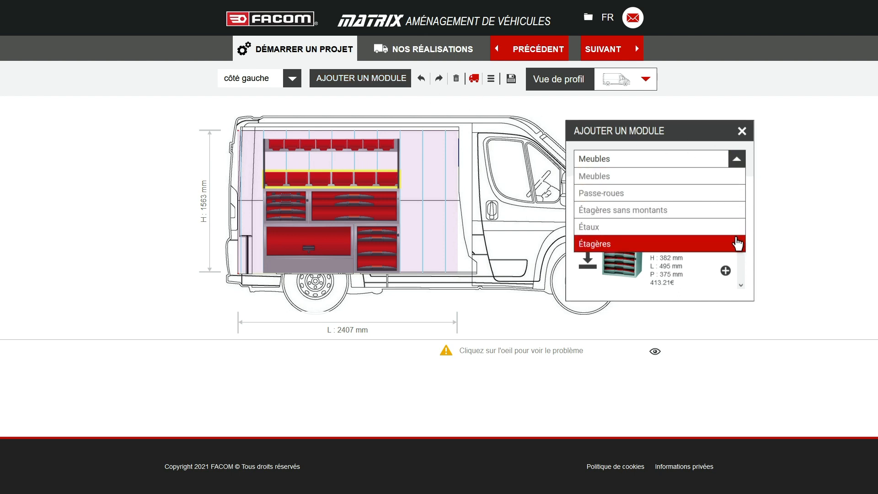
left_click(737, 159)
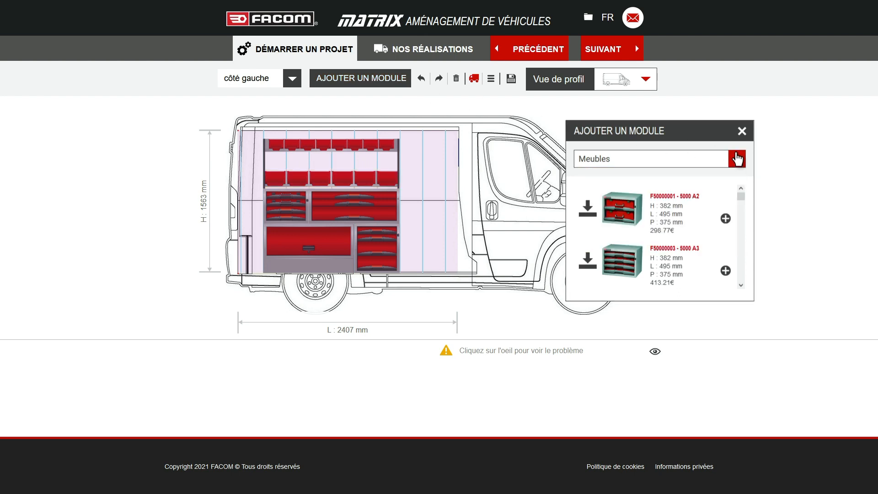
left_click(595, 208)
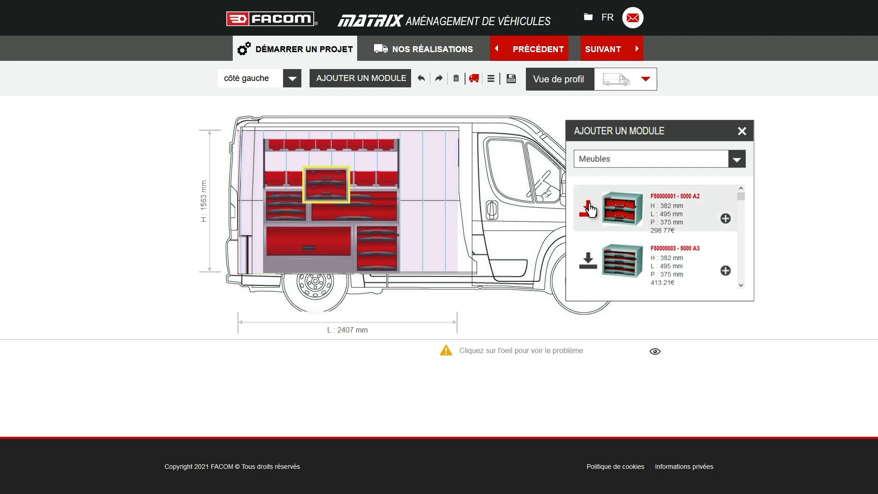
left_click(742, 131)
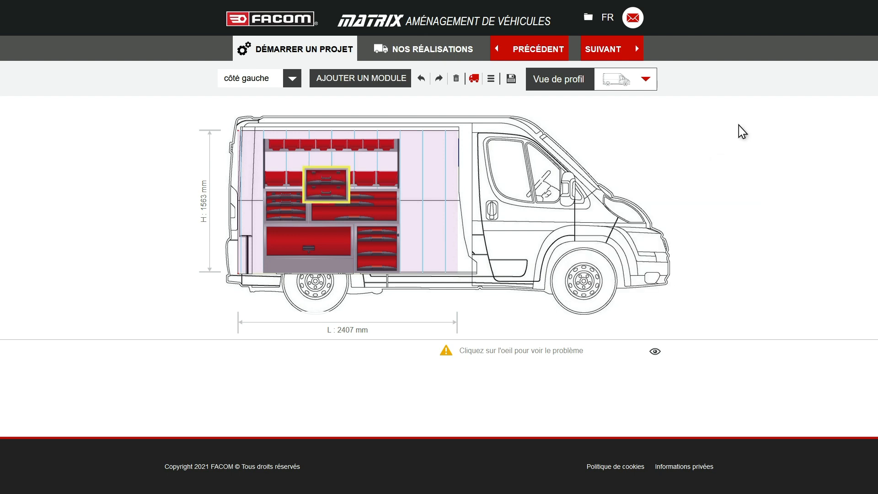
left_click_drag(326, 181, 420, 256)
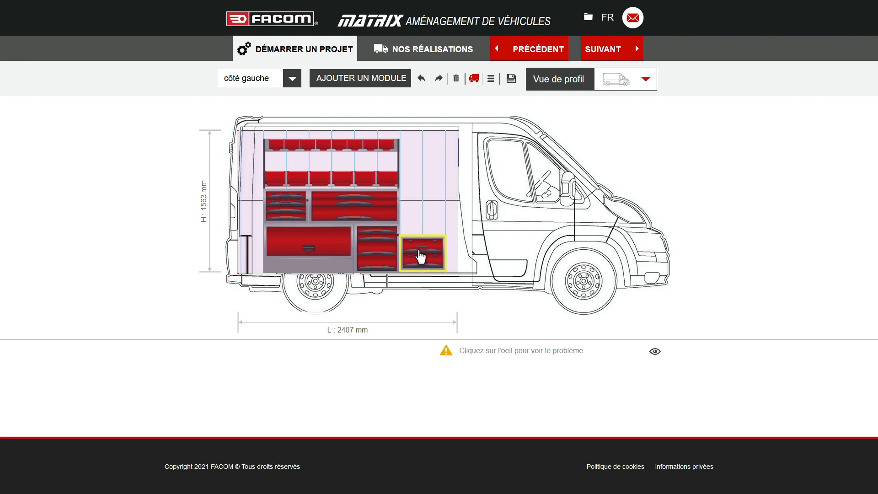
Delete the lower bin shelf above the cabinets on the van's left side.
left_click(333, 176)
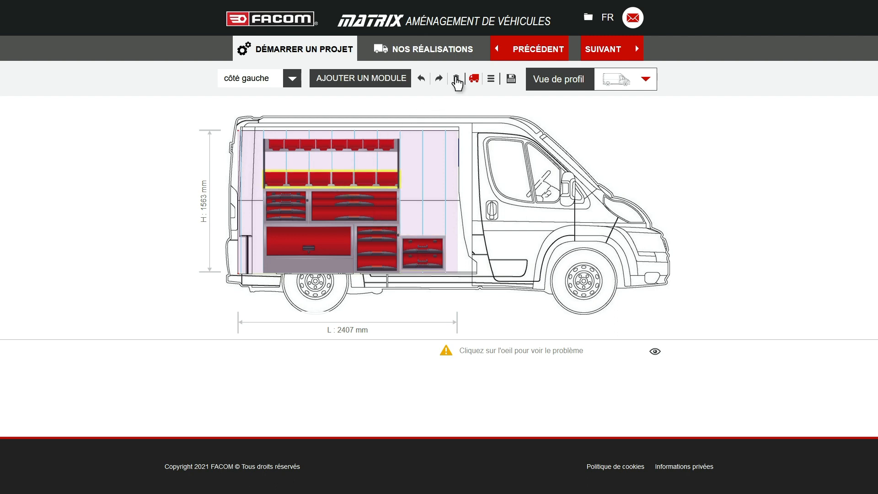
left_click(456, 80)
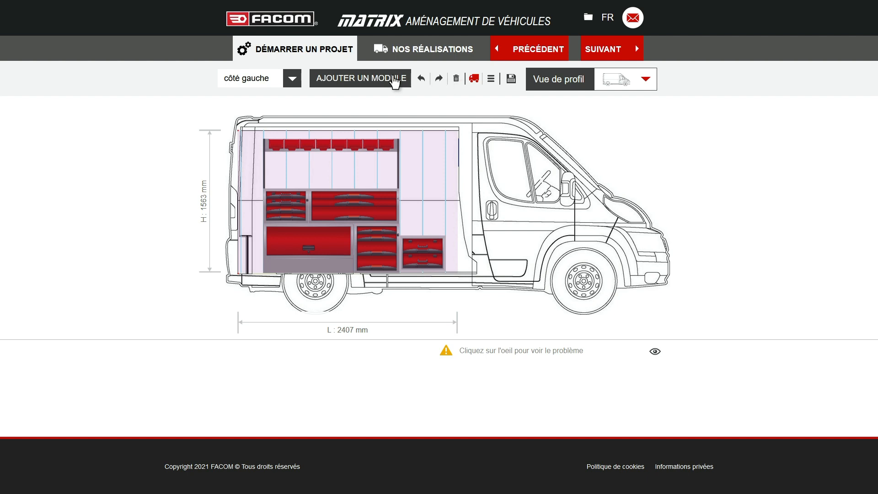
Switch to the van's right side and add the 5003 A1/8 shelf from the Étagères category.
left_click(293, 79)
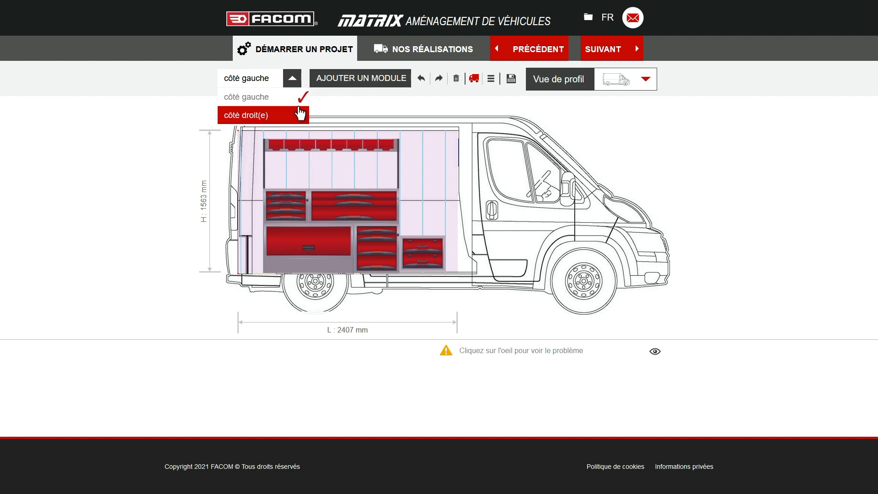
left_click(299, 114)
left_click(588, 150)
left_click(362, 79)
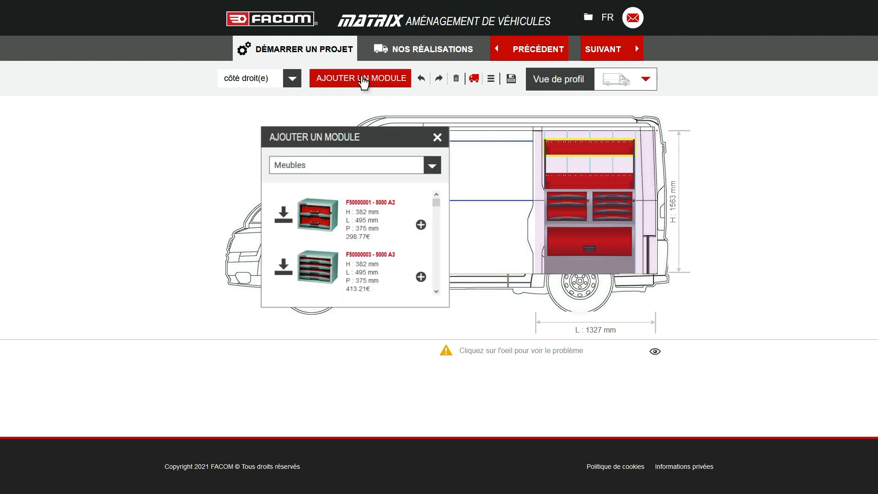
left_click(432, 166)
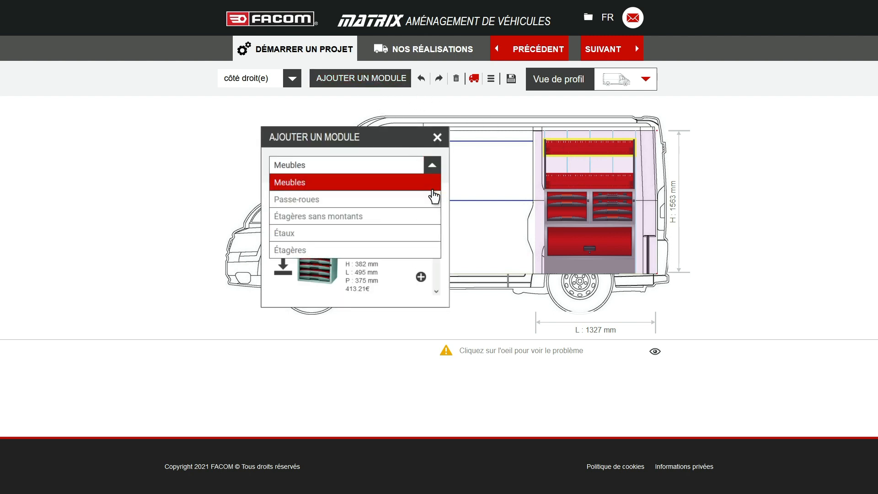
left_click(433, 250)
scroll(433, 252, "down", 2)
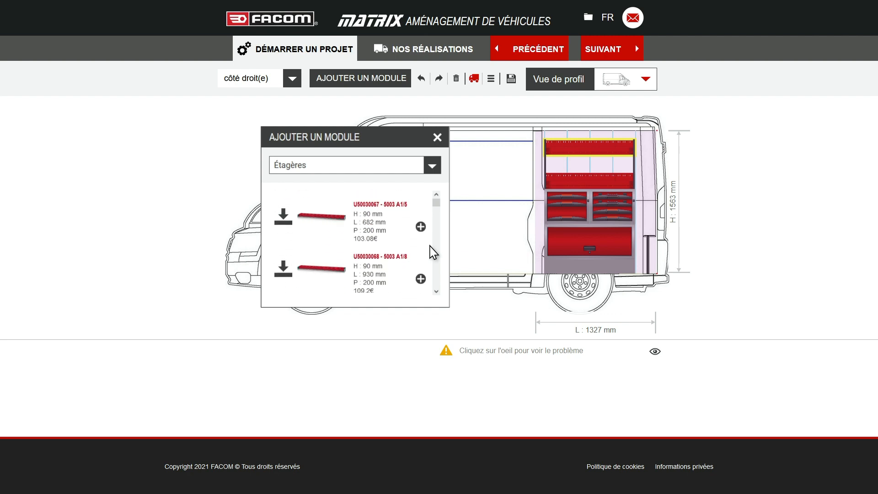
left_click(284, 263)
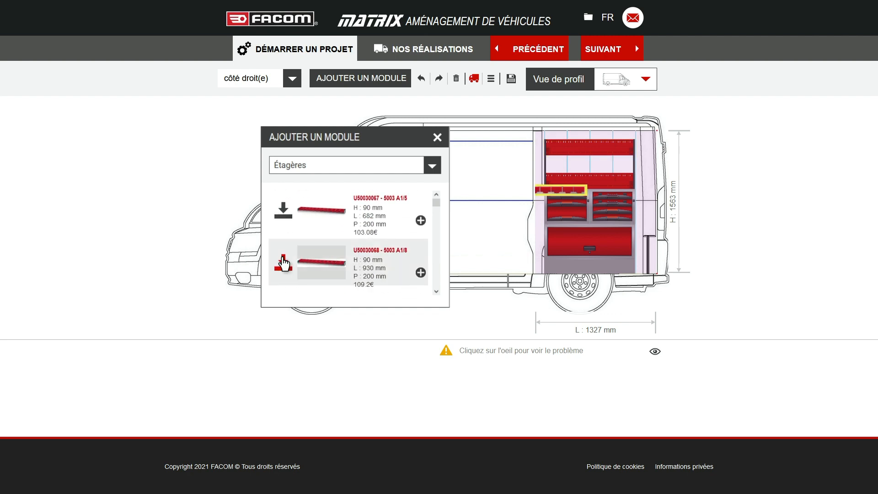
left_click(437, 137)
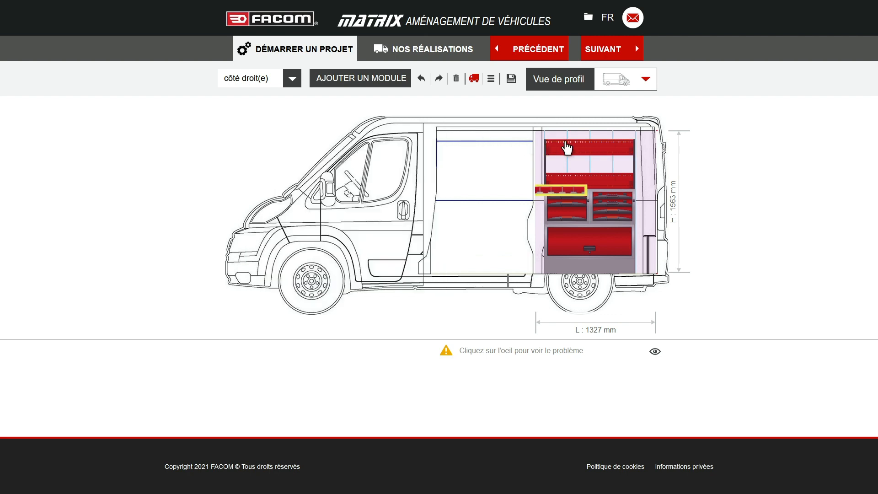
Delete the existing top shelf on the right side and move the new 5003 A1/8 shelf into its place.
left_click(586, 145)
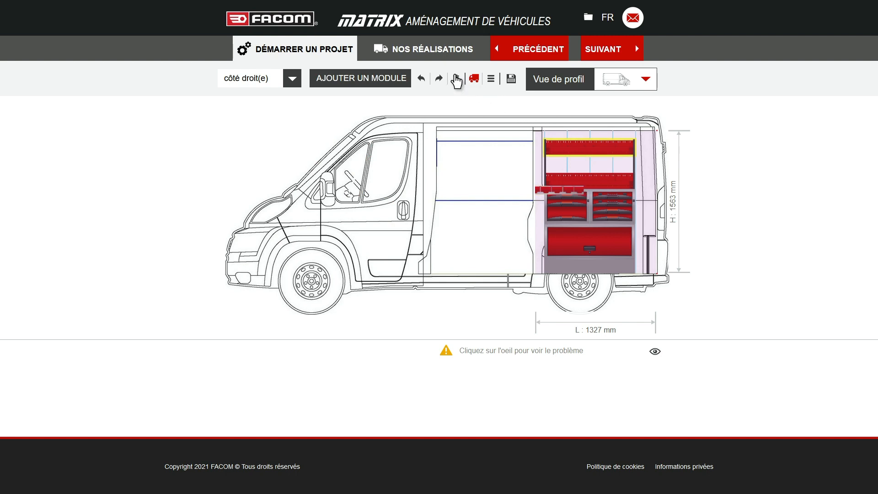
left_click(456, 79)
left_click_drag(558, 192, 615, 145)
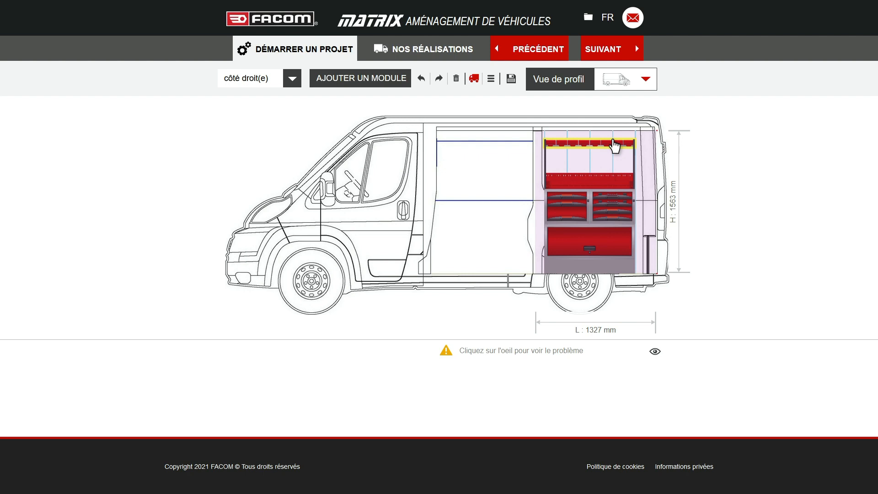
Continue to the accessories stage and add 6 fixing bars to the configuration.
left_click(612, 47)
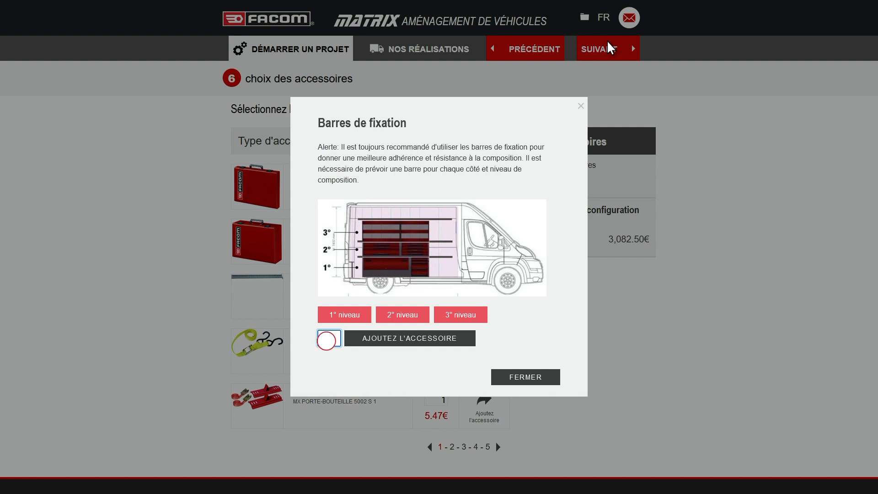
key("BackSpace")
type("6")
left_click(411, 339)
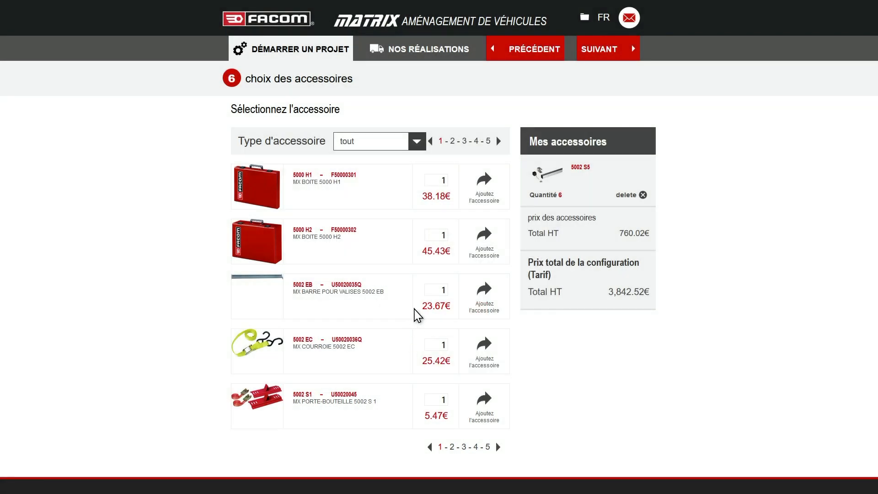
Add one 5002 SA5 bottle holder to the accessories, then continue to the product list and review it through to the total.
left_click(465, 141)
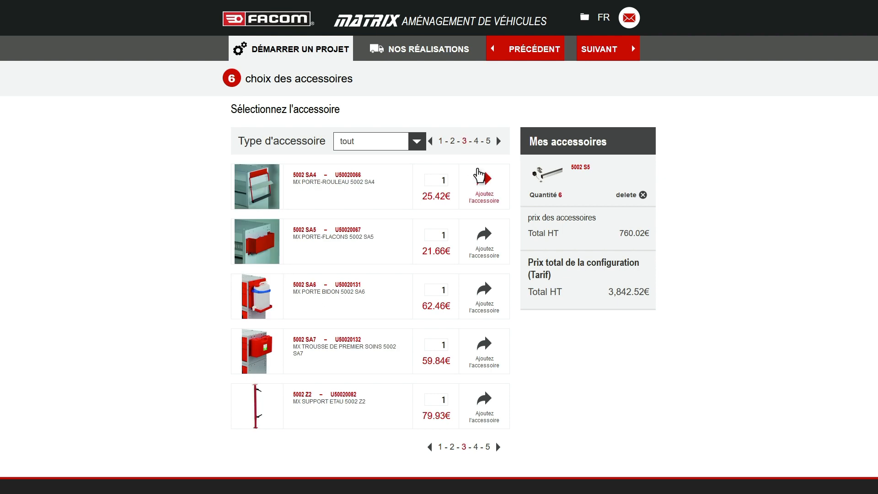
left_click(485, 236)
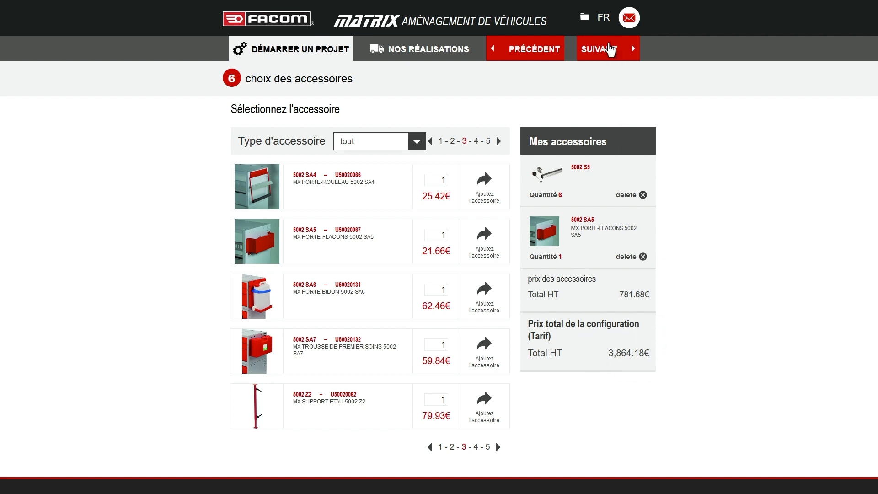
left_click(599, 49)
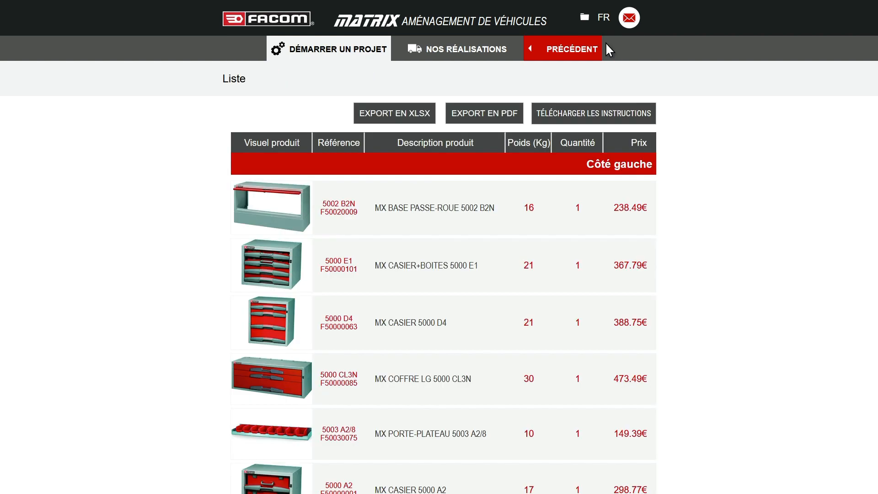
scroll(692, 267, "down", 15)
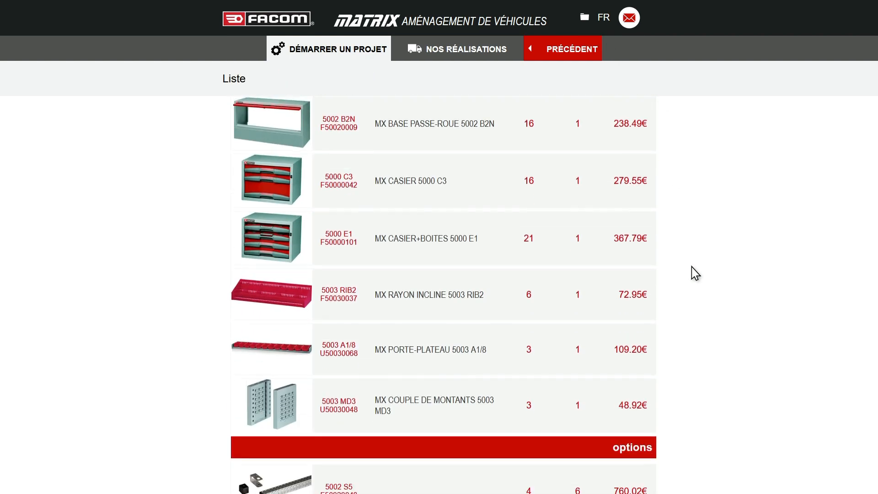
scroll(692, 267, "down", 1)
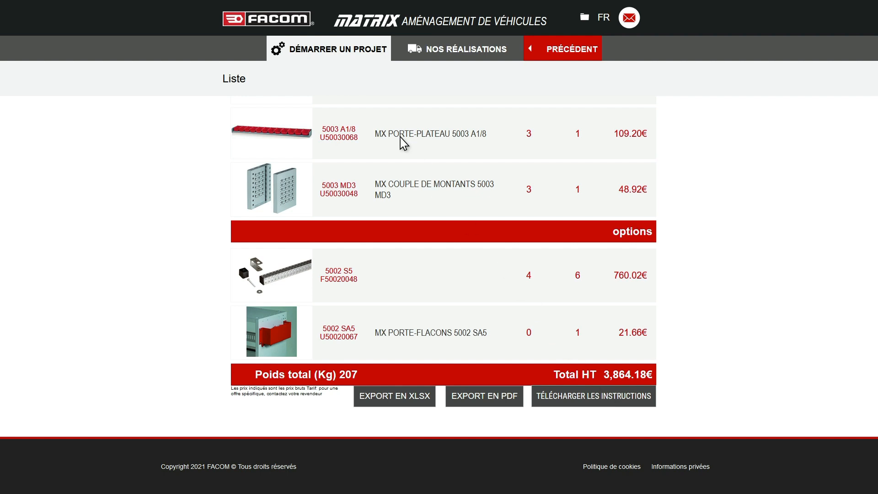
Start a new empty-vehicle project and choose the Peugeot BOXER empattement 3000 toit 1662 de 2006 à aujourd'hui, with the sliding door.
left_click(329, 49)
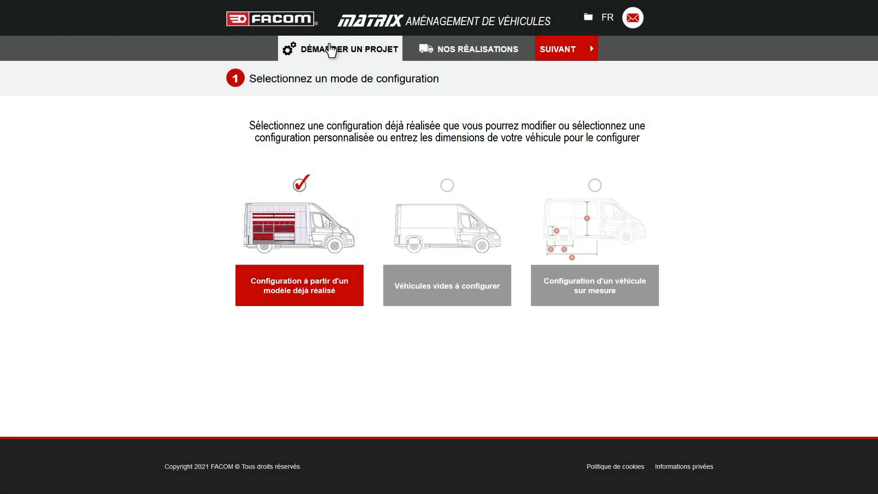
left_click(454, 287)
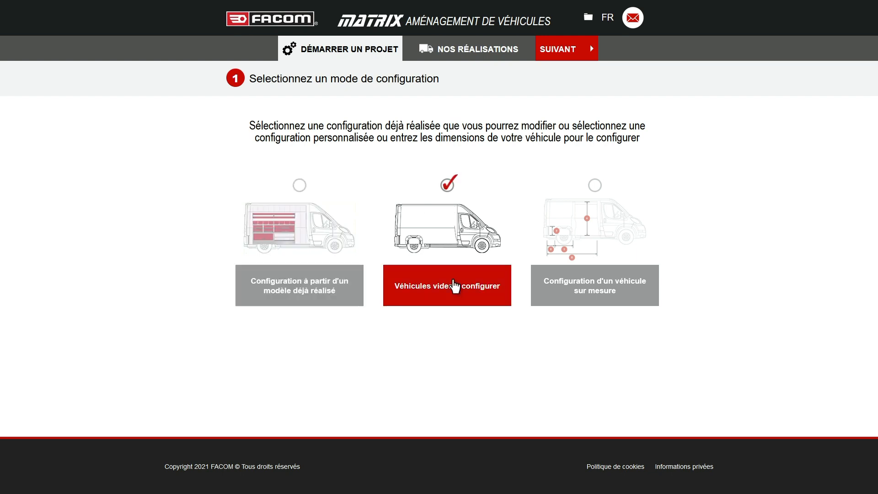
left_click(567, 50)
left_click(357, 174)
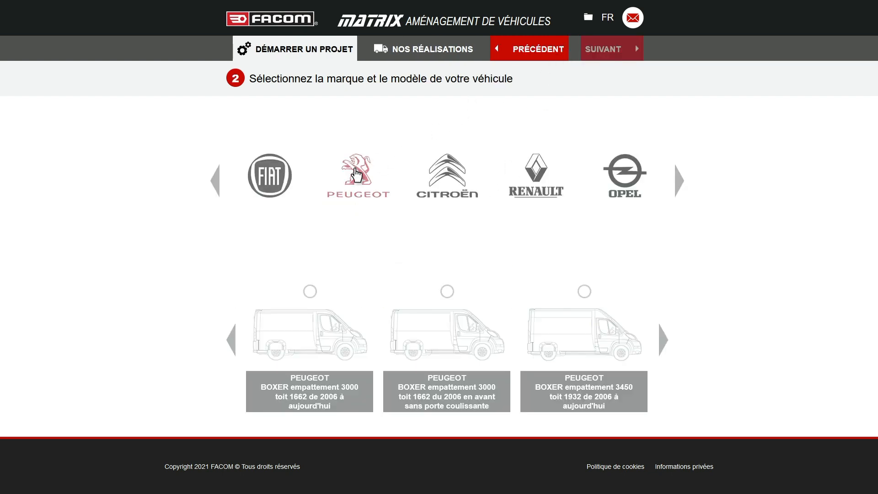
left_click(308, 398)
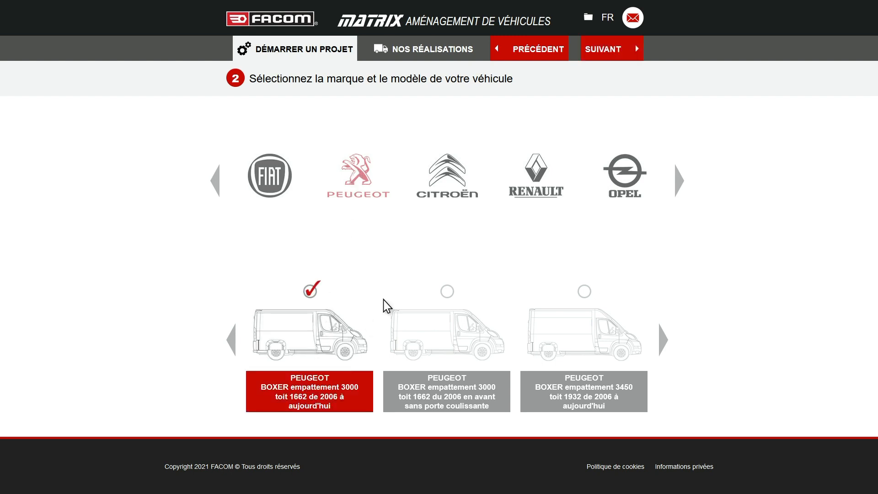
left_click(611, 49)
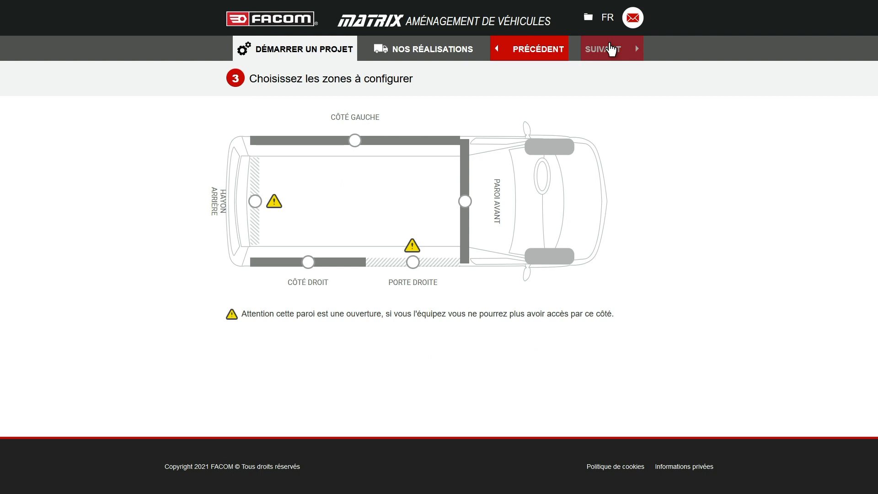
Select the left side, front wall and right side as the zones to configure, and continue to the layout.
left_click(356, 141)
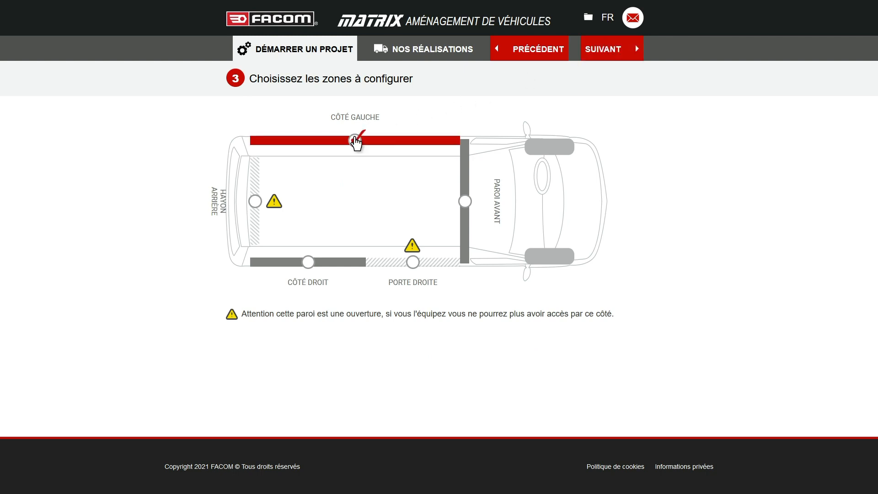
left_click(466, 201)
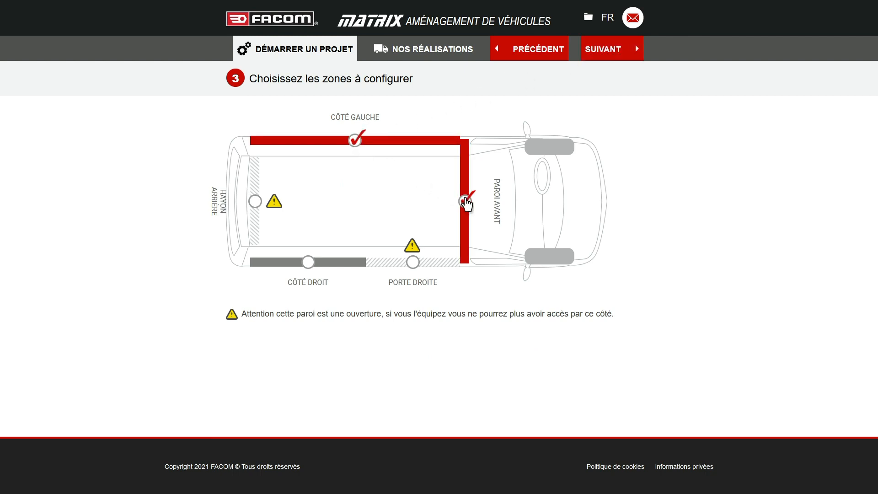
left_click(308, 261)
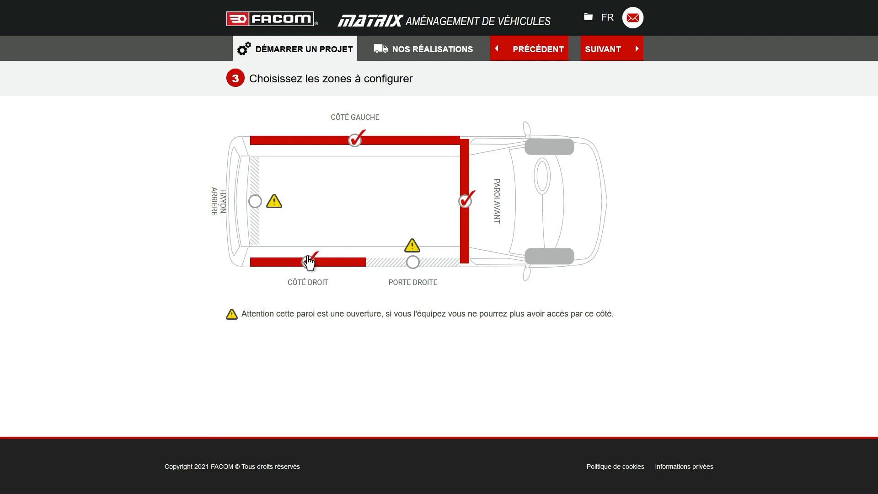
left_click(613, 49)
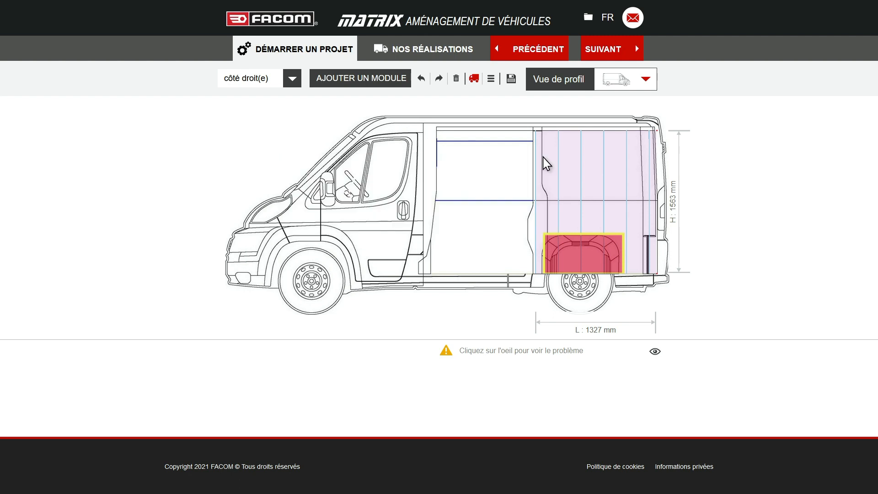
Add a wheel-arch module on the van's right side and a 5000 B3 cabinet from the Meubles category above it.
left_click(365, 80)
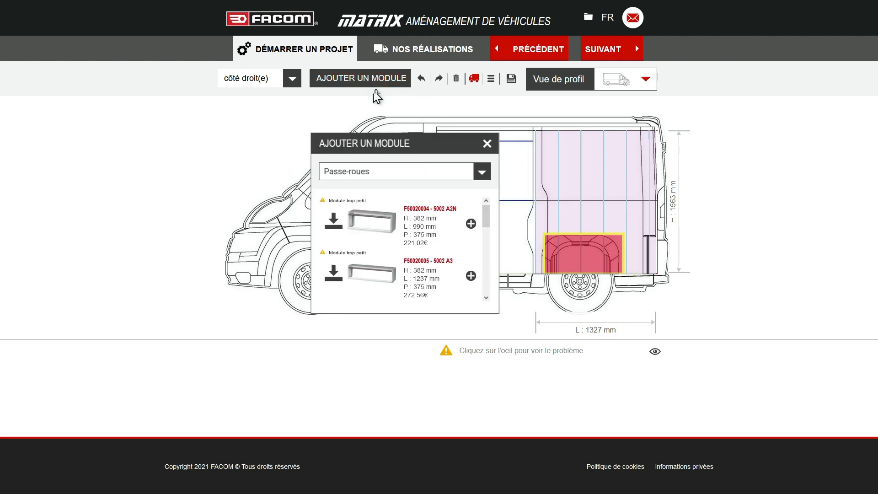
scroll(474, 244, "down", 5)
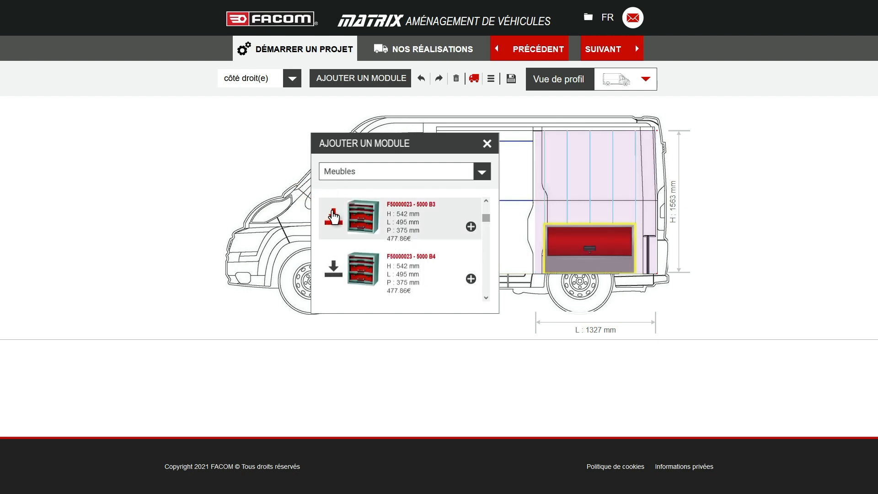
left_click(334, 217)
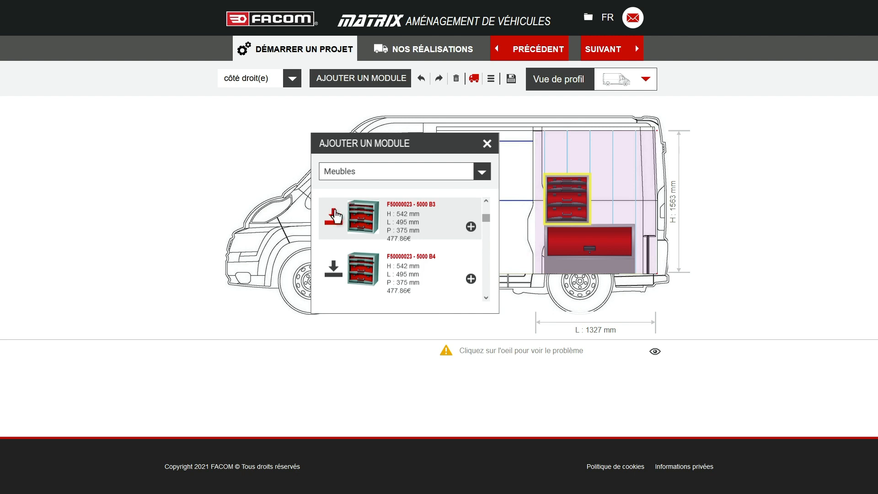
Add the 5003 A1/8 shelf from the Étagères category and place it above the drawer cabinet, aligned with the wheel-arch module.
left_click(482, 172)
left_click(482, 255)
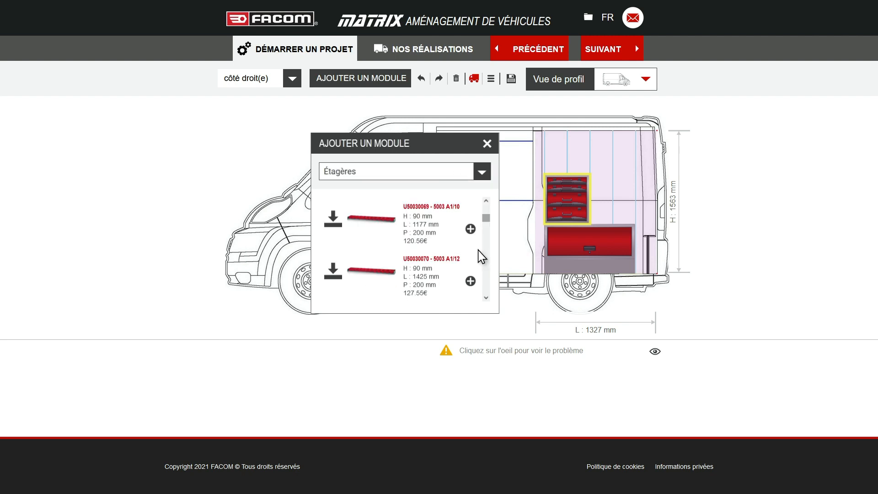
scroll(480, 255, "up", 2)
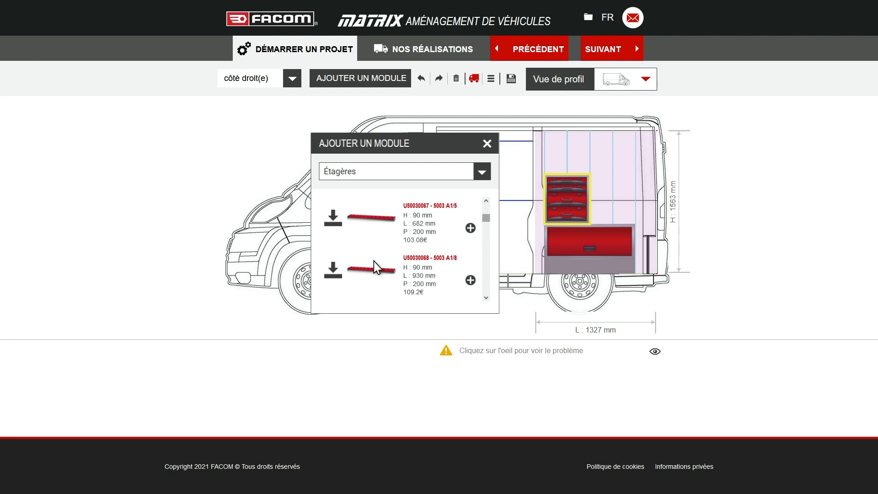
left_click(333, 272)
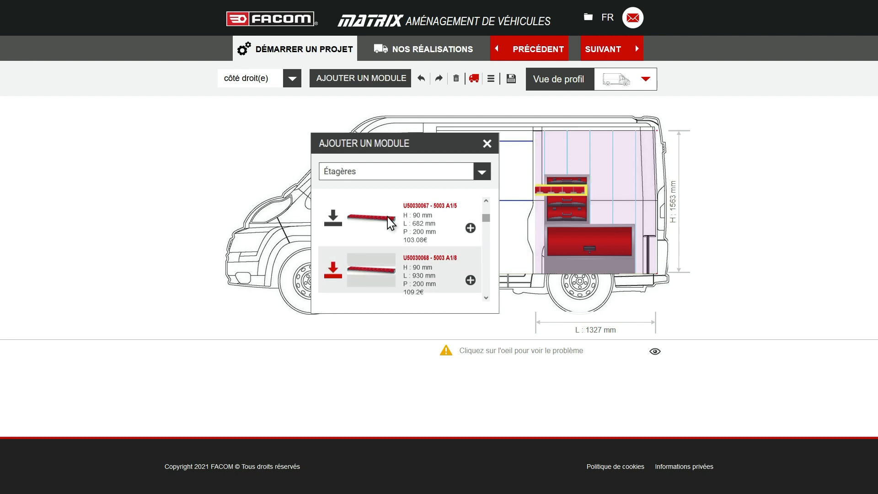
left_click(487, 143)
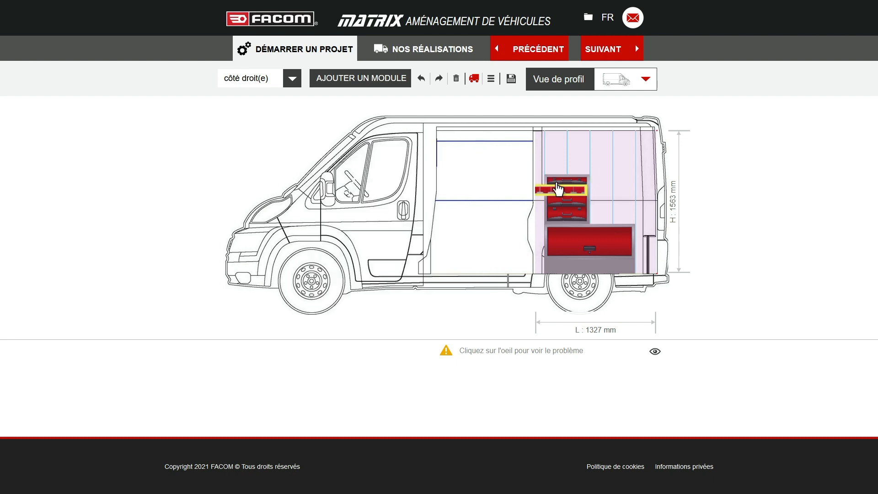
left_click_drag(566, 193, 619, 163)
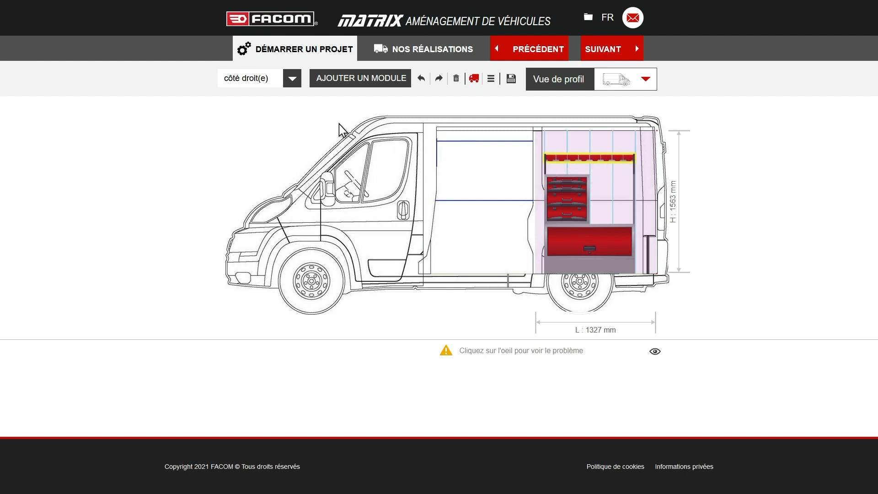
Switch the layout to the van's left side.
left_click(293, 80)
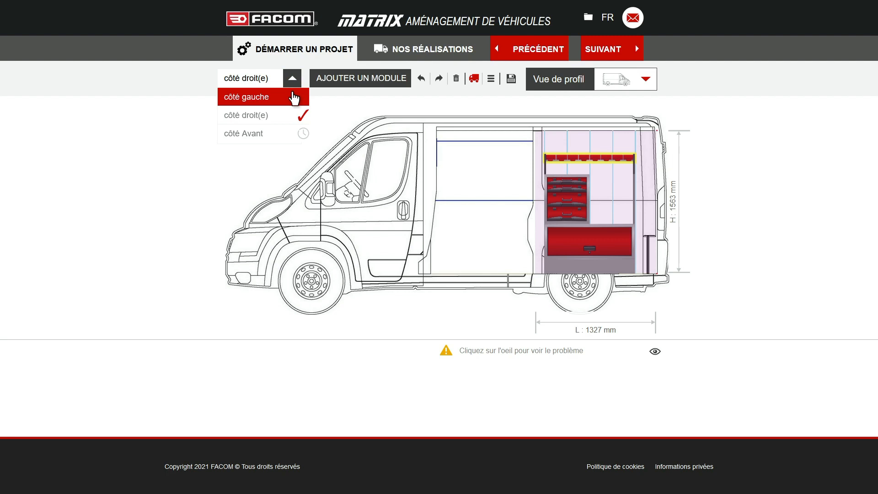
left_click(293, 93)
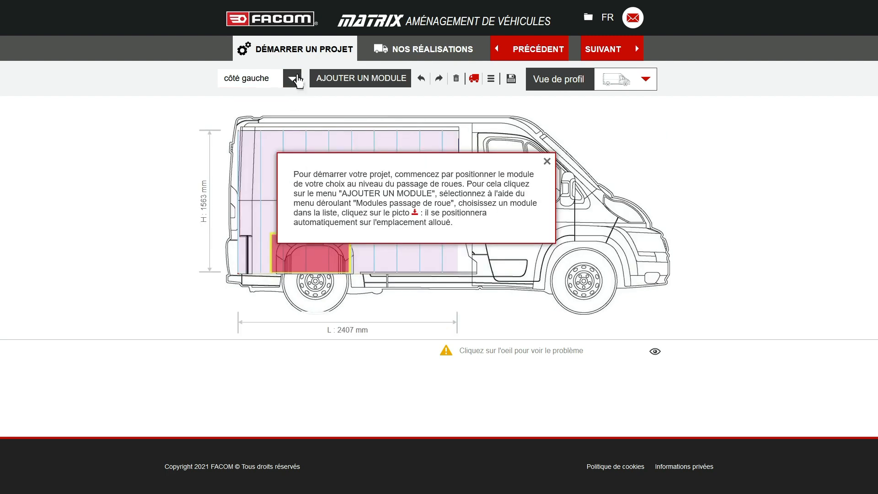
Start a new made-to-measure vehicle project and examine the dimension forms for the profile and rear views.
left_click(306, 50)
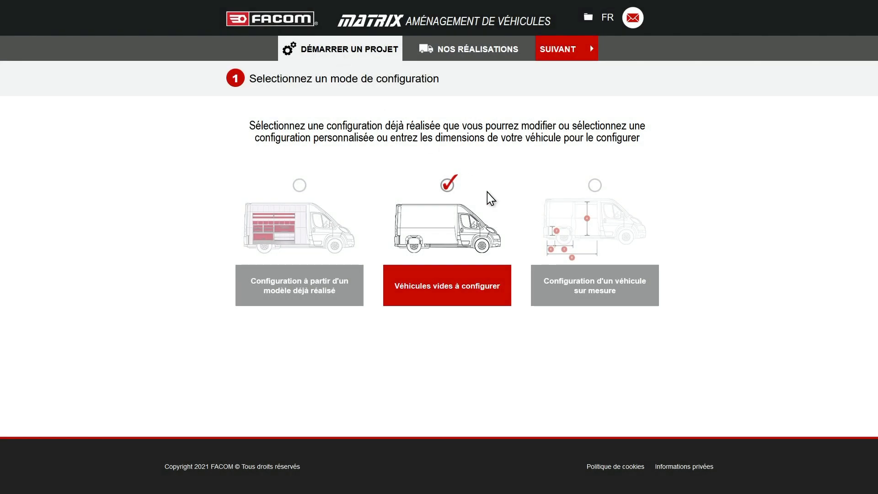
left_click(591, 289)
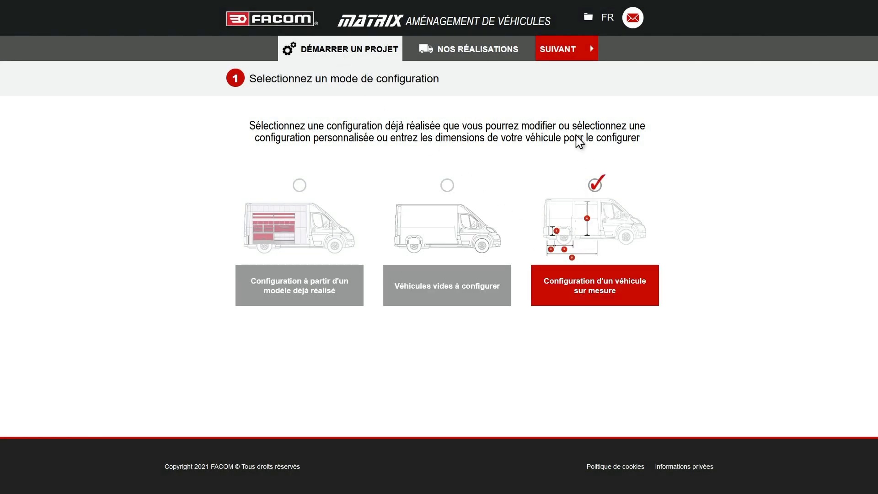
left_click(572, 46)
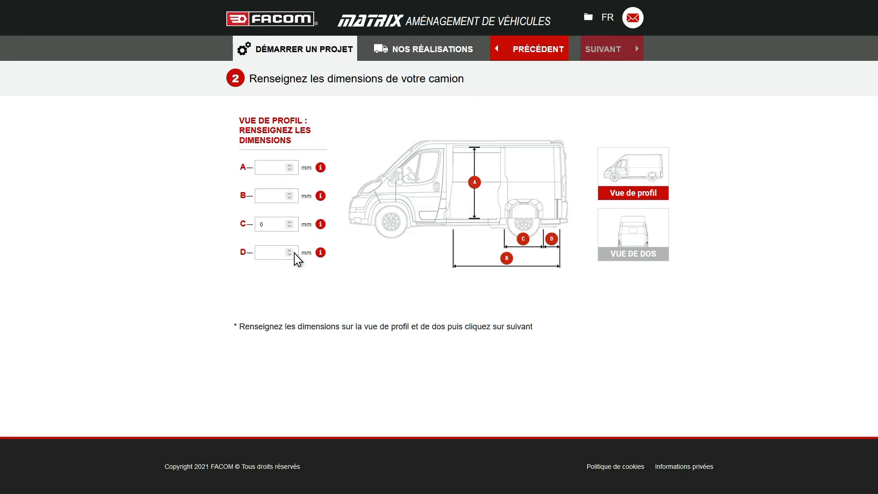
mouse_move(321, 256)
left_click(635, 231)
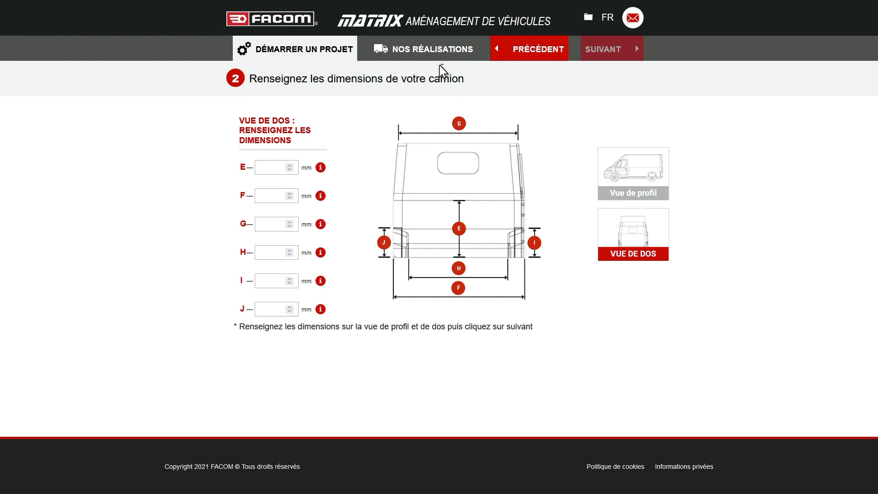
Browse the gallery of completed installations and open the FIAT DUCATO empattement 4035 toit 1932 côté droit project.
left_click(422, 50)
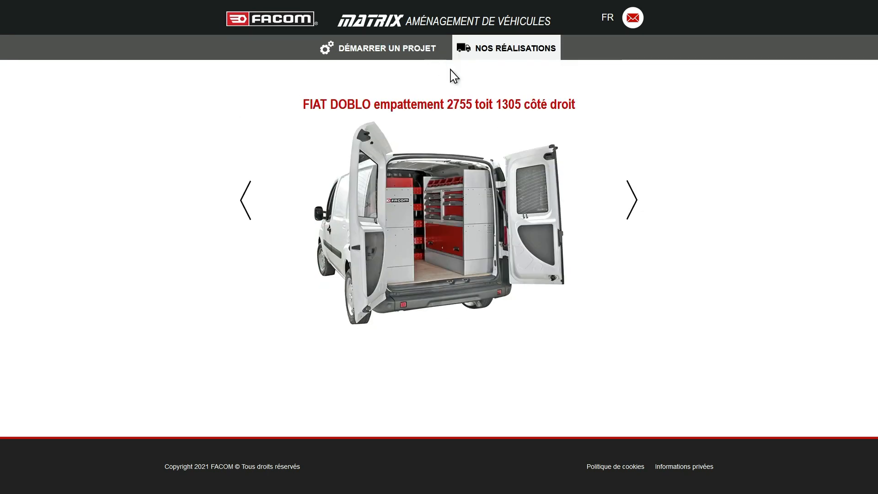
left_click(635, 202)
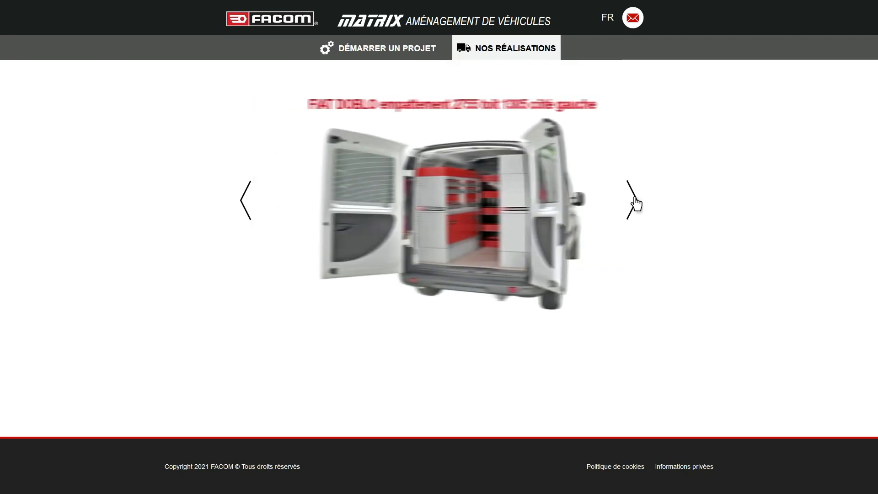
left_click(634, 201)
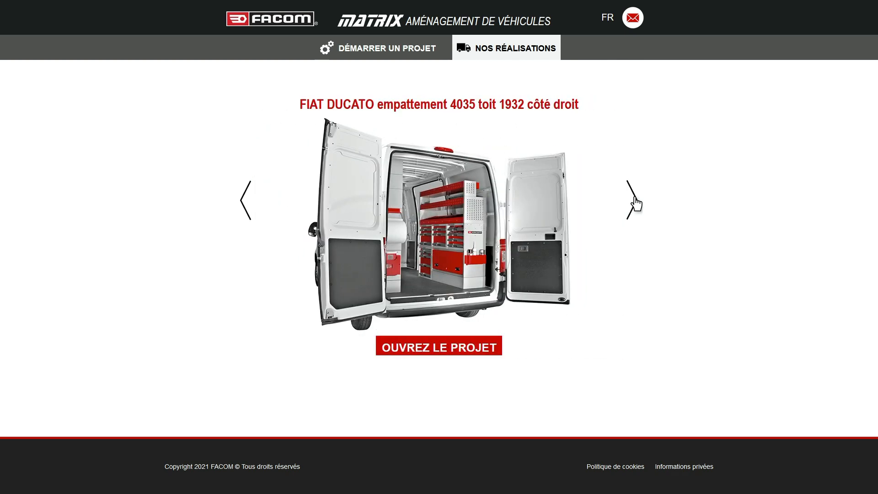
left_click(445, 349)
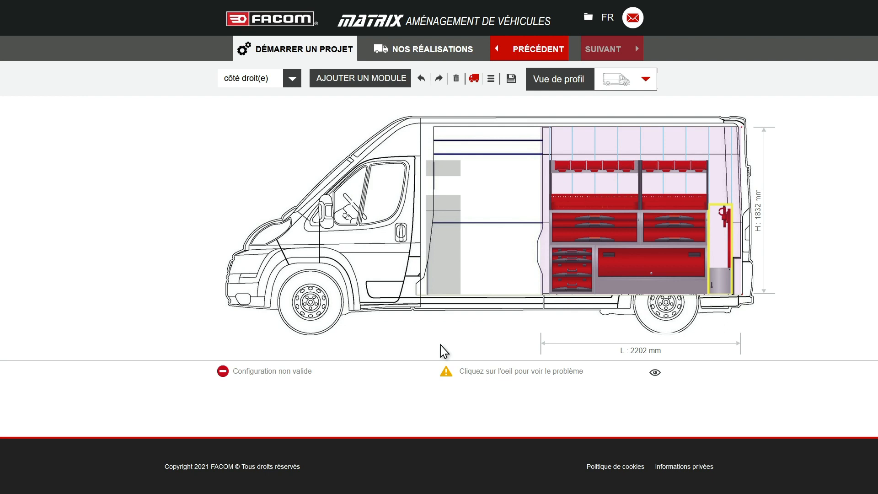